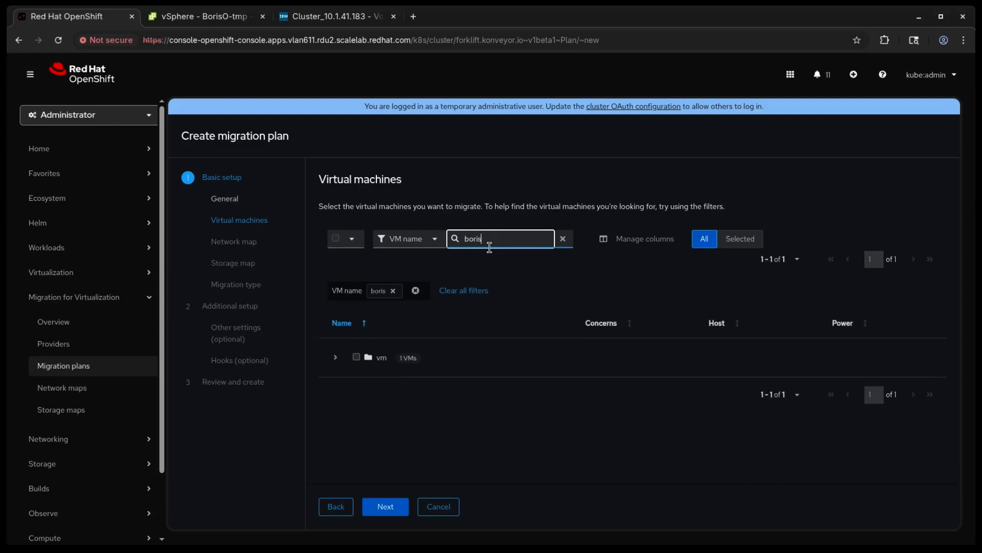
Select the BorisO-tmp virtual machine for migration and use a new network map from VM Network to Default network
left_click(335, 357)
left_click(373, 397)
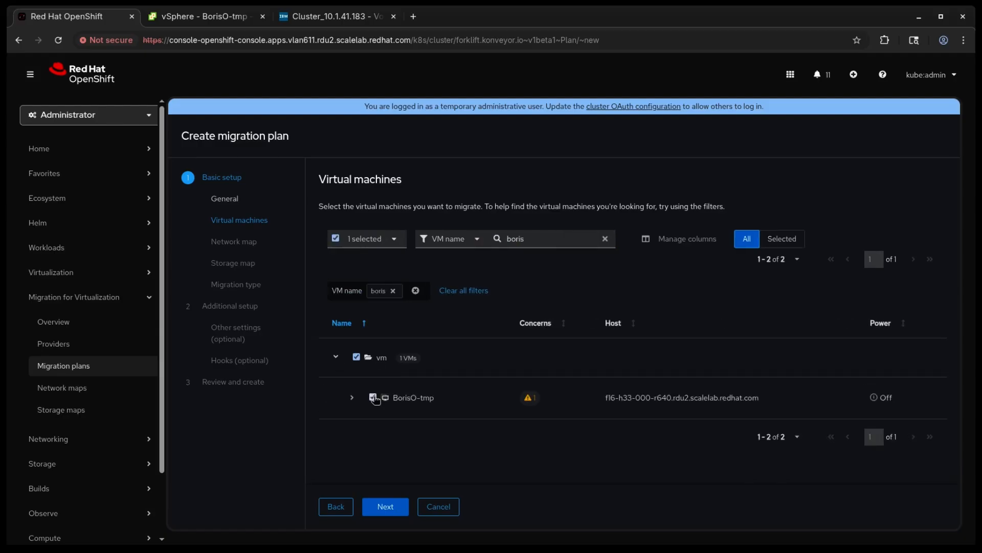
left_click(394, 507)
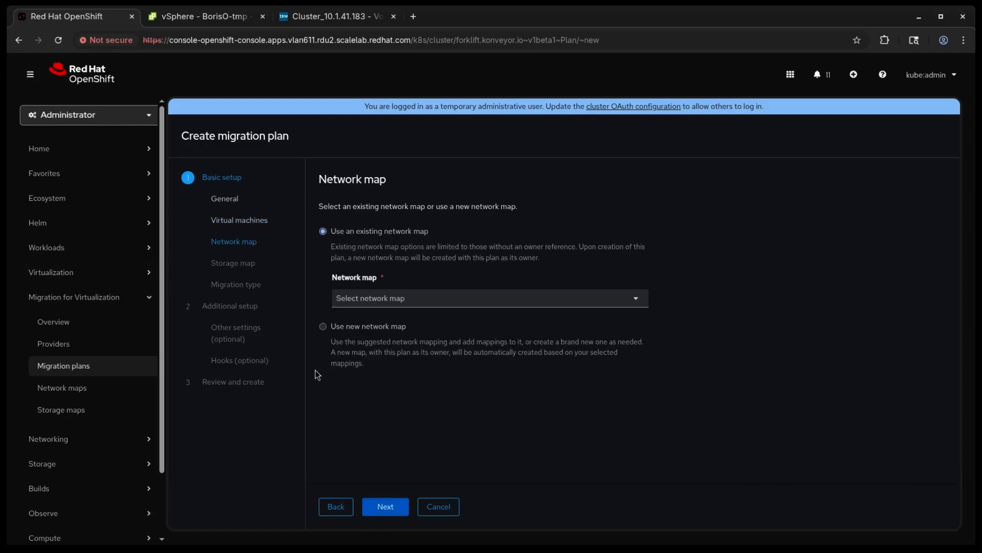
left_click(361, 330)
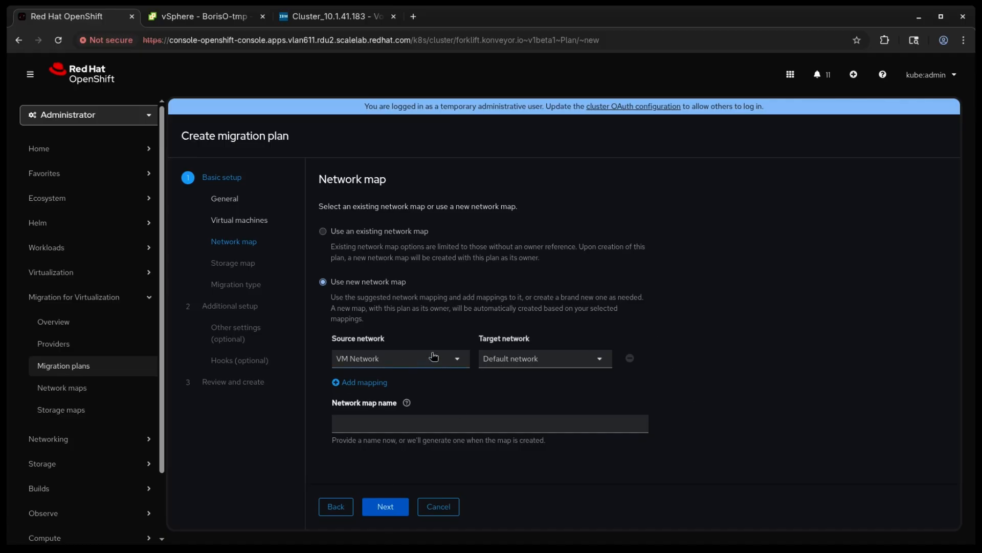
left_click(379, 504)
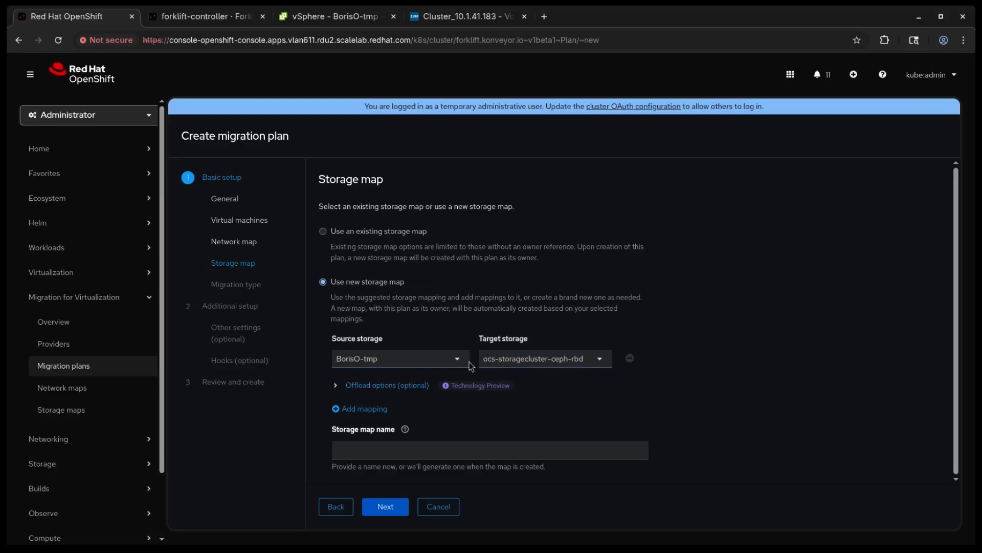
Map the BorisO-tmp source storage to ibm-perf-iscsi and set its offload plugin to vSphere XCOPY
left_click(559, 365)
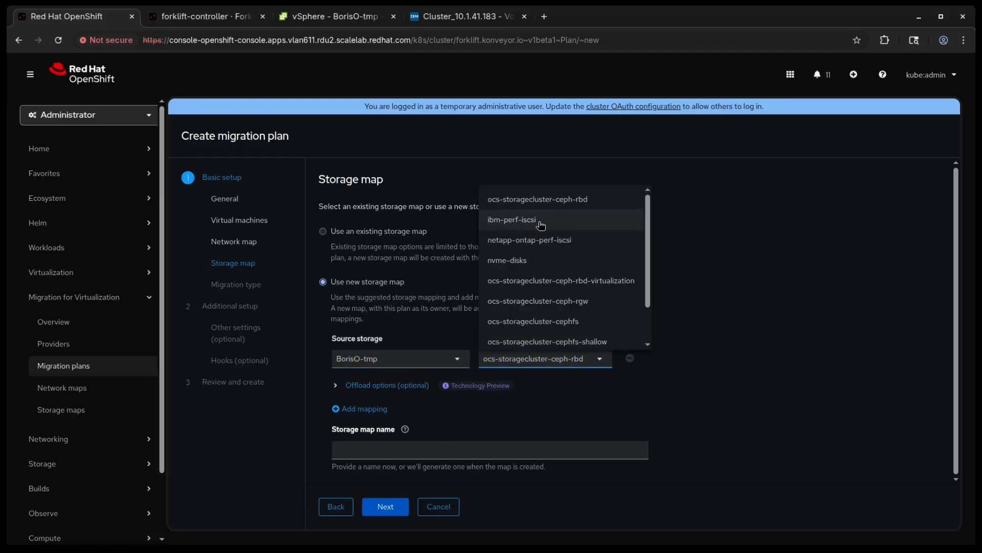
left_click(502, 222)
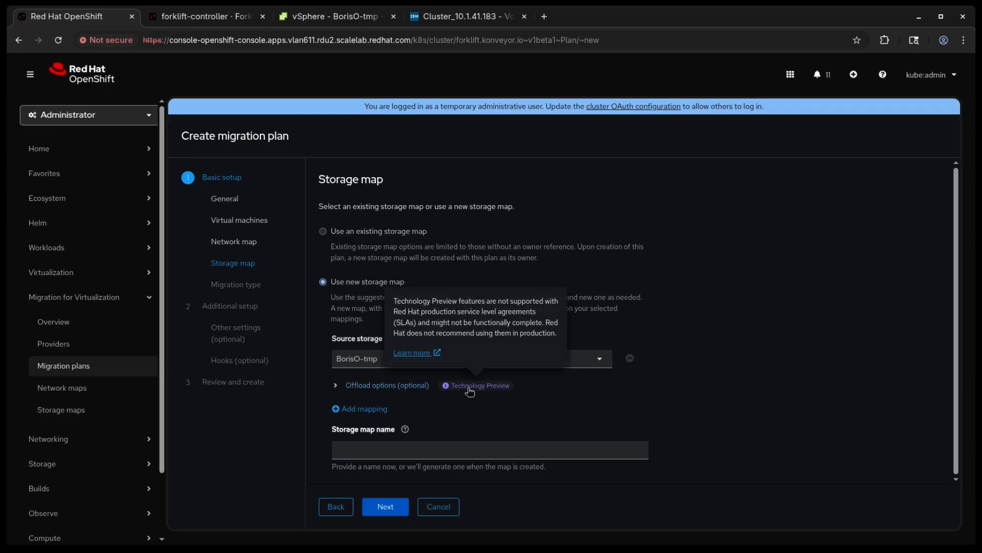
left_click(336, 387)
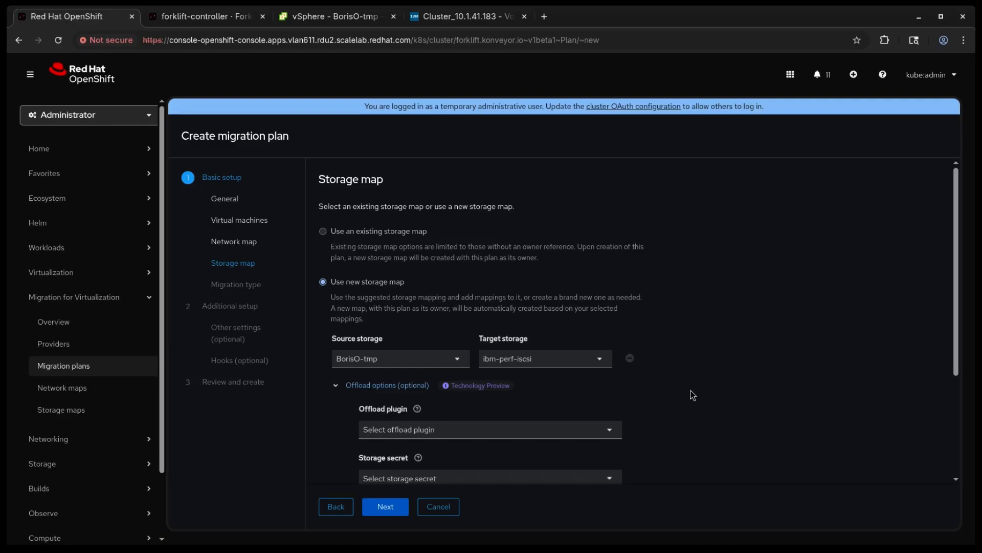
scroll(684, 399, "down", 3)
left_click(422, 301)
left_click(426, 305)
left_click(426, 305)
left_click(419, 321)
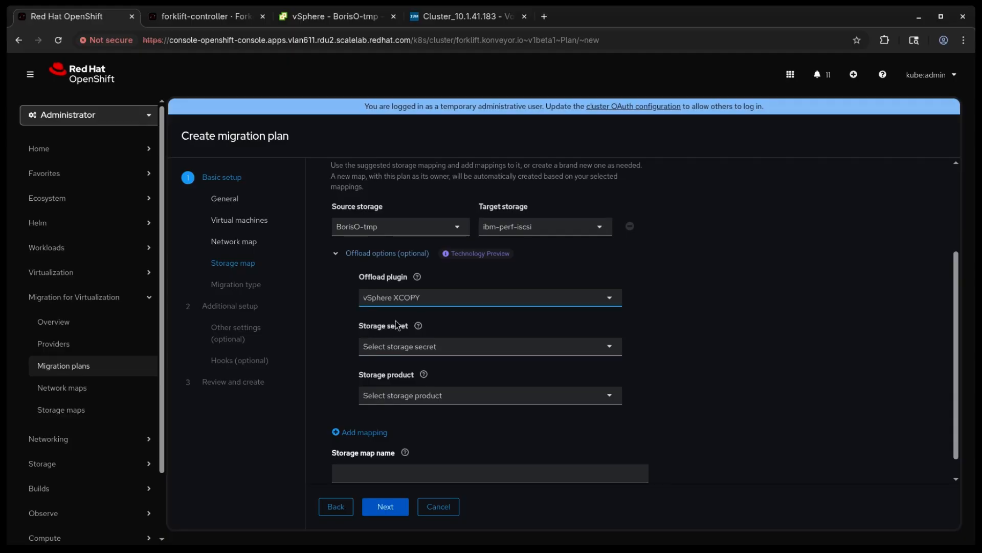
Set the offload storage secret to flashsystem-secret and the storage product to flashsystem, completing the storage map page
left_click(478, 348)
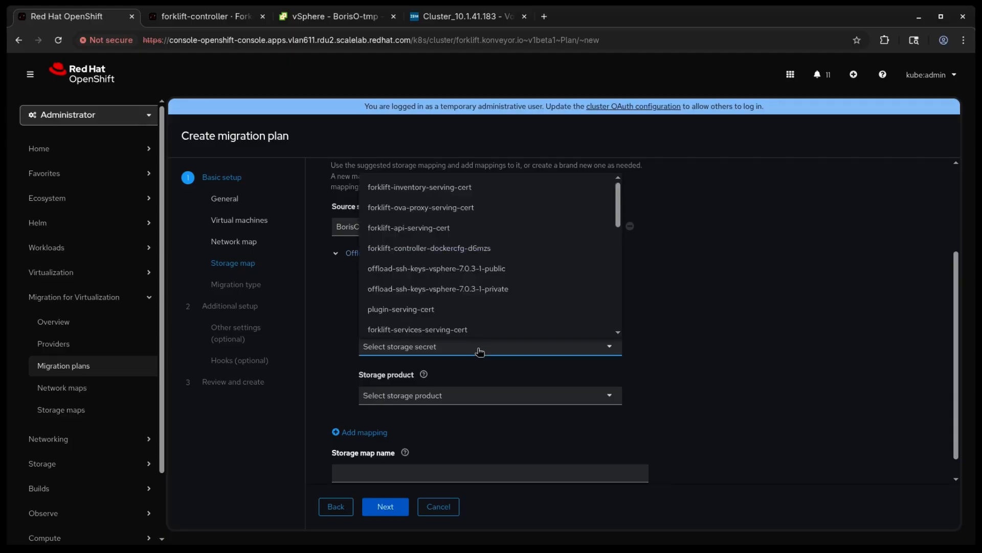
left_click(473, 350)
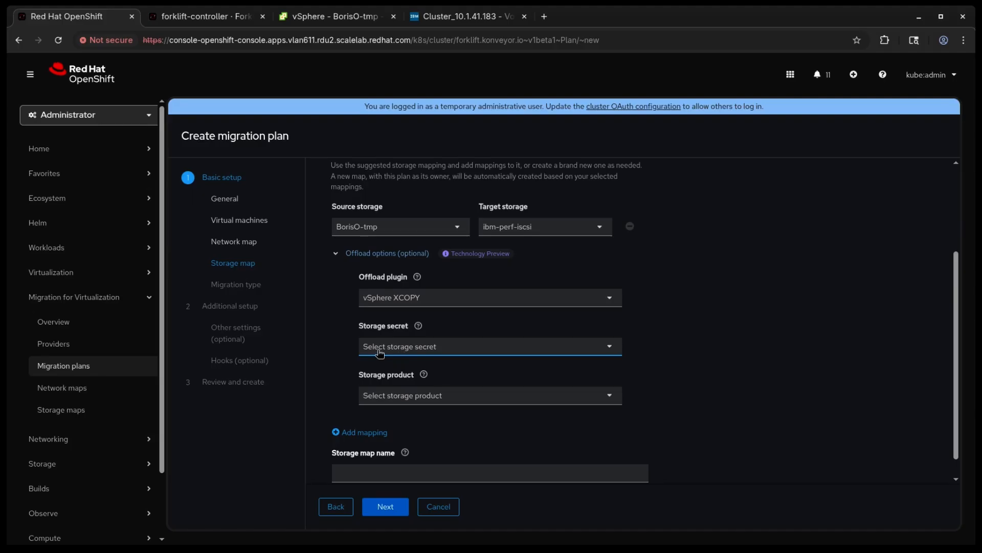
left_click(380, 353)
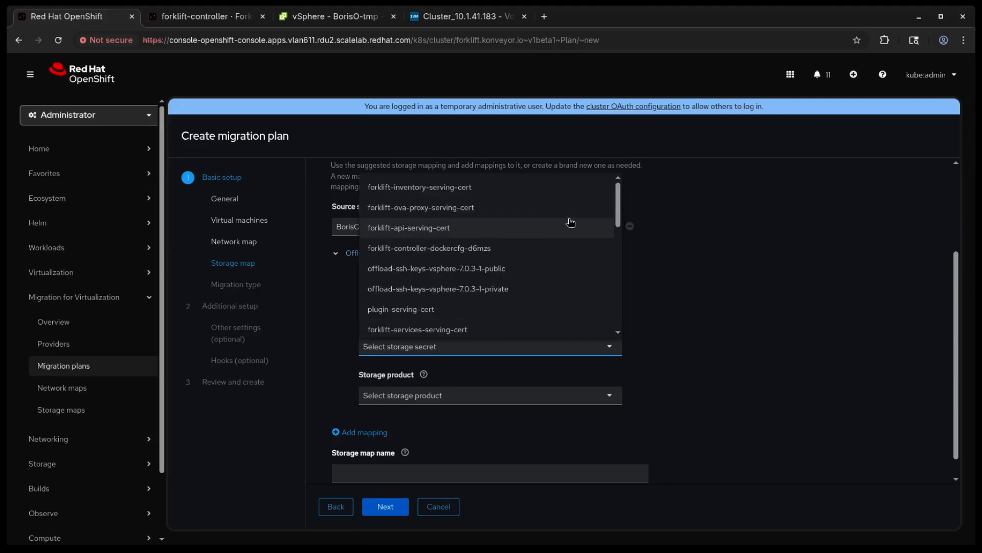
scroll(538, 242, "down", 2)
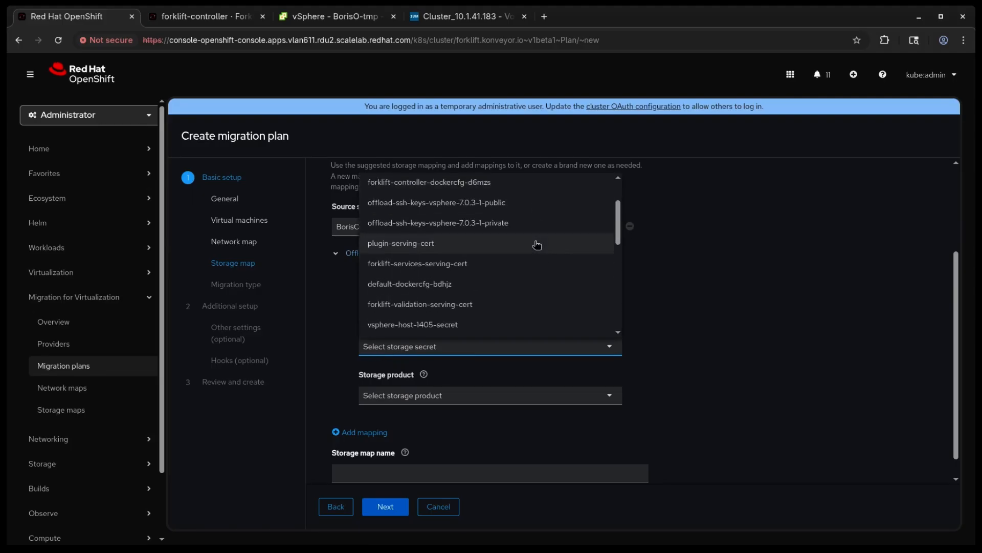
scroll(535, 246, "down", 2)
scroll(530, 248, "down", 2)
scroll(510, 254, "down", 3)
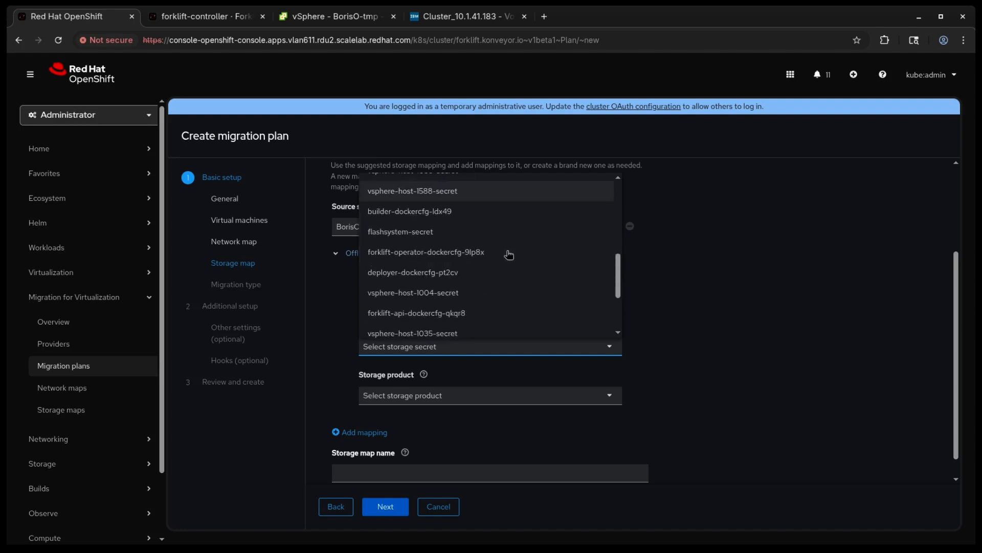
left_click(473, 230)
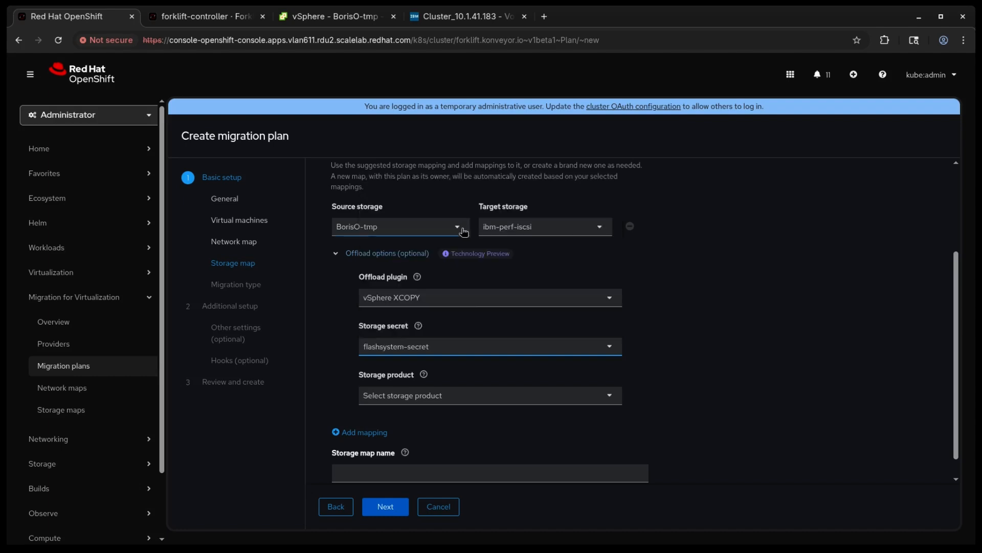
left_click(451, 400)
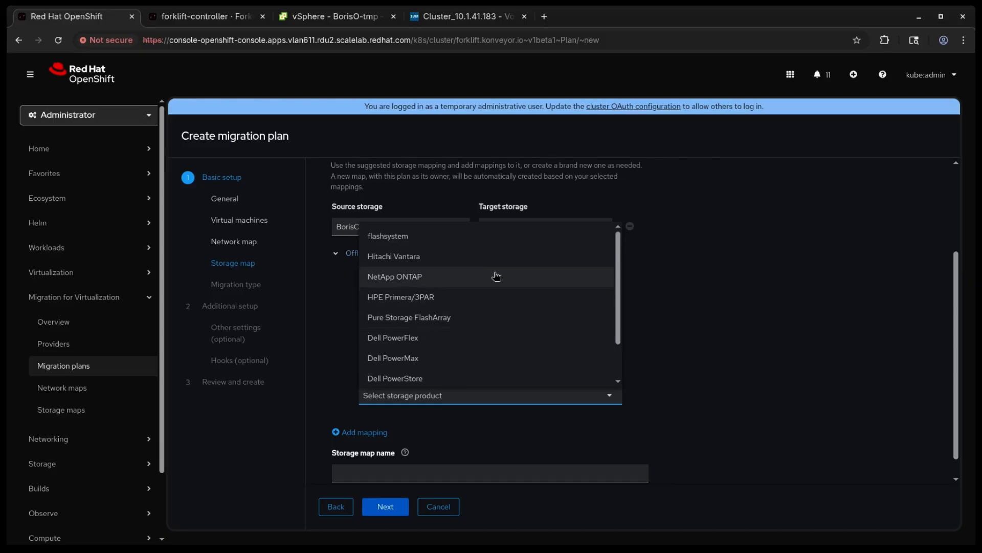
left_click(476, 236)
left_click(384, 506)
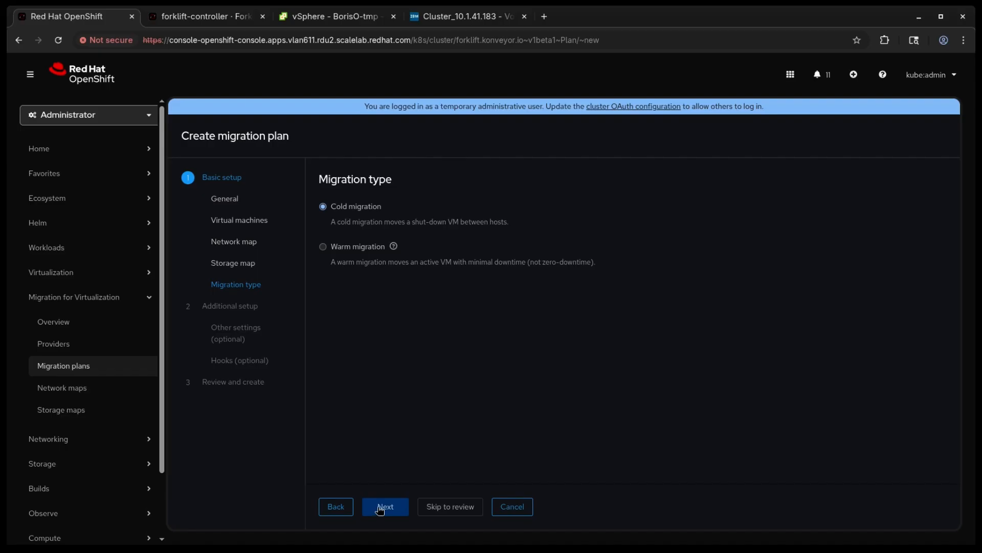
Keep cold migration and the default additional settings, and create the flashsystem-demo migration plan
left_click(380, 508)
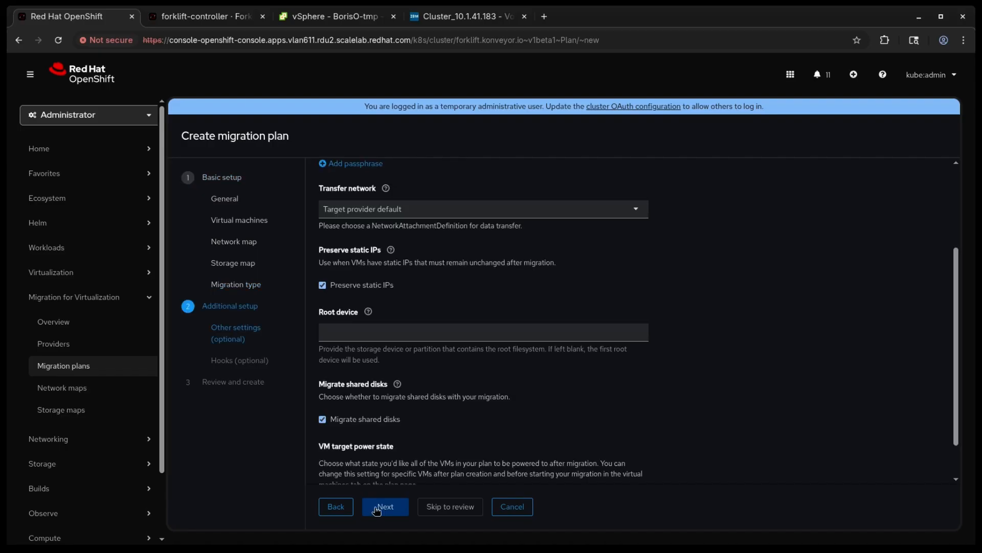
left_click(378, 509)
left_click(381, 508)
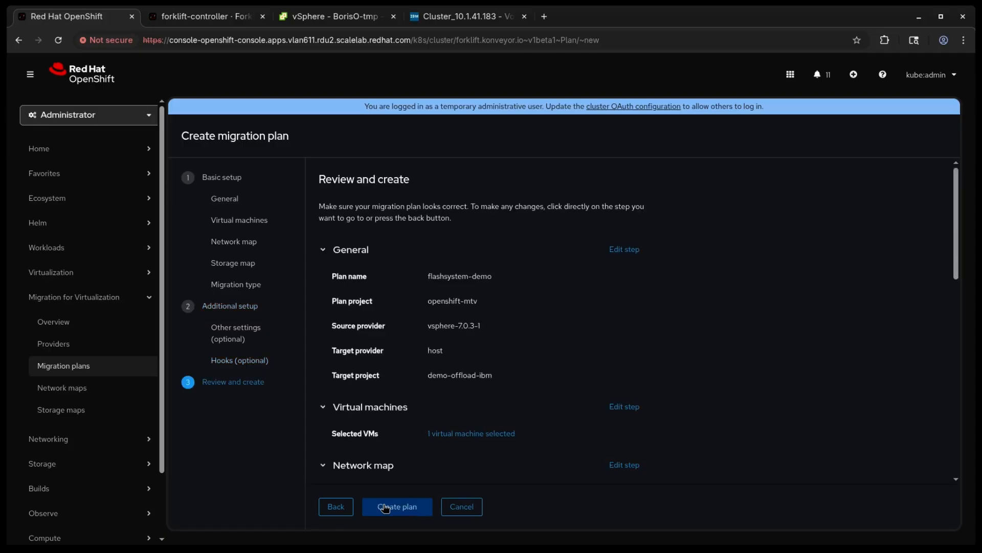
left_click(385, 508)
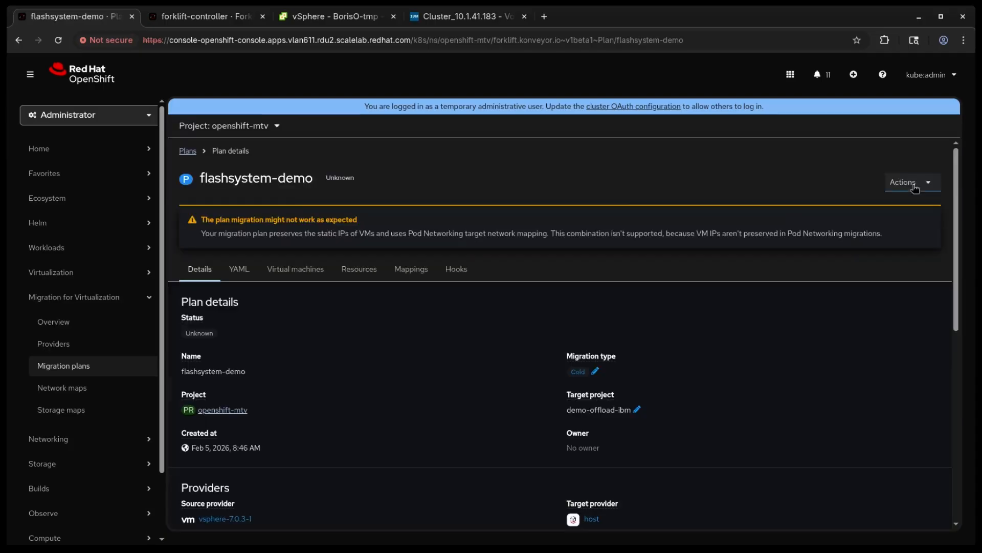
Start the migration of the flashsystem-demo plan from the list of migration plans
left_click(89, 370)
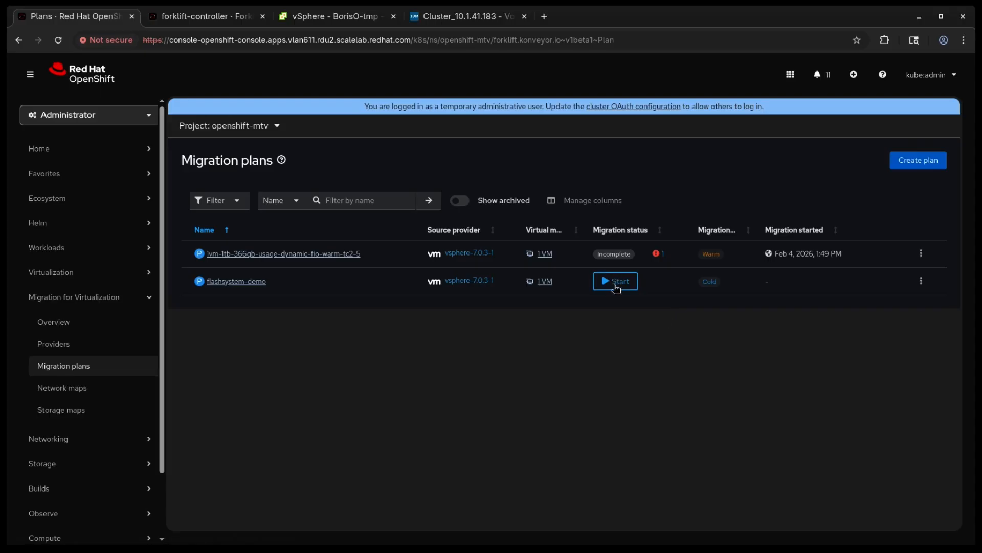
left_click(617, 286)
left_click(379, 158)
Show BorisO-tmp's migration progress in the flashsystem-demo plan and switch to the IBM storage cluster's Volumes page
left_click(237, 281)
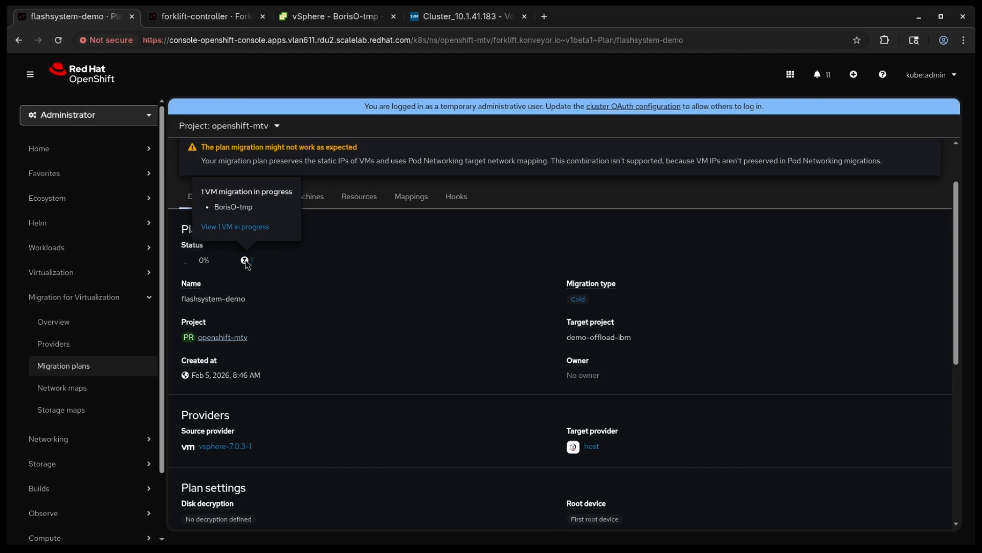
left_click(252, 262)
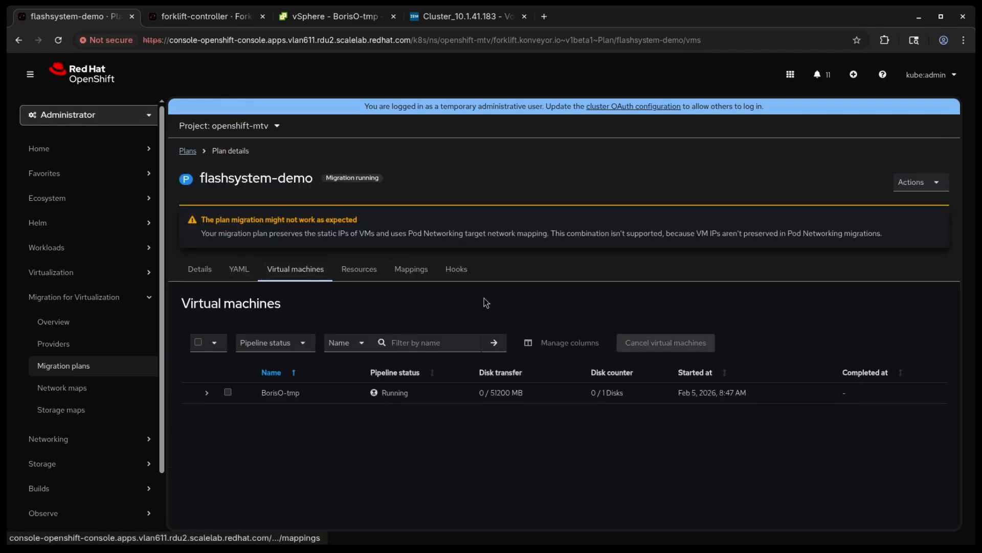
left_click(206, 392)
scroll(231, 395, "down", 1)
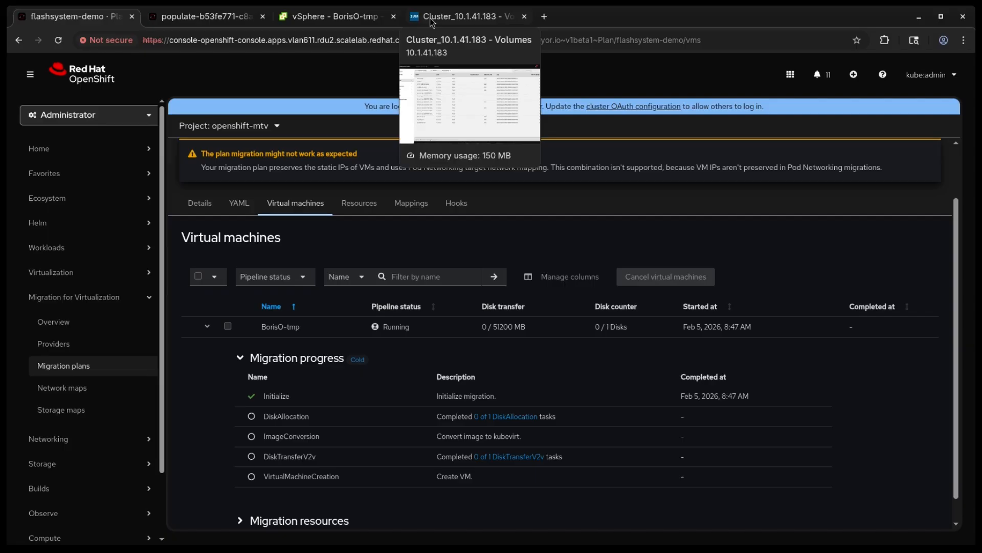
left_click(430, 17)
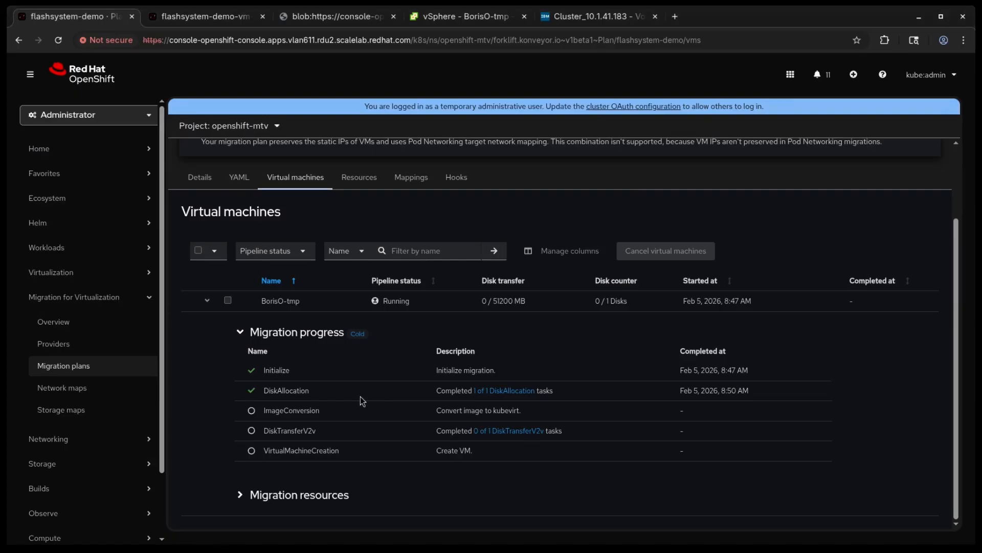
Inspect the DiskAllocation task details for BorisO-tmp and view the virt-v2v logs of the flashsystem-demo-vm pod
left_click(519, 391)
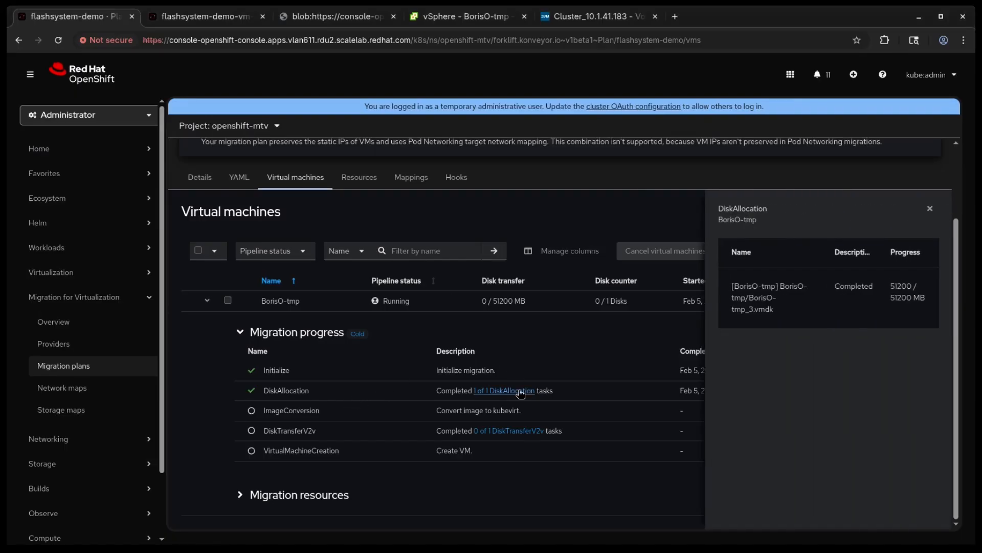
left_click_drag(845, 322, 737, 283)
left_click(858, 300)
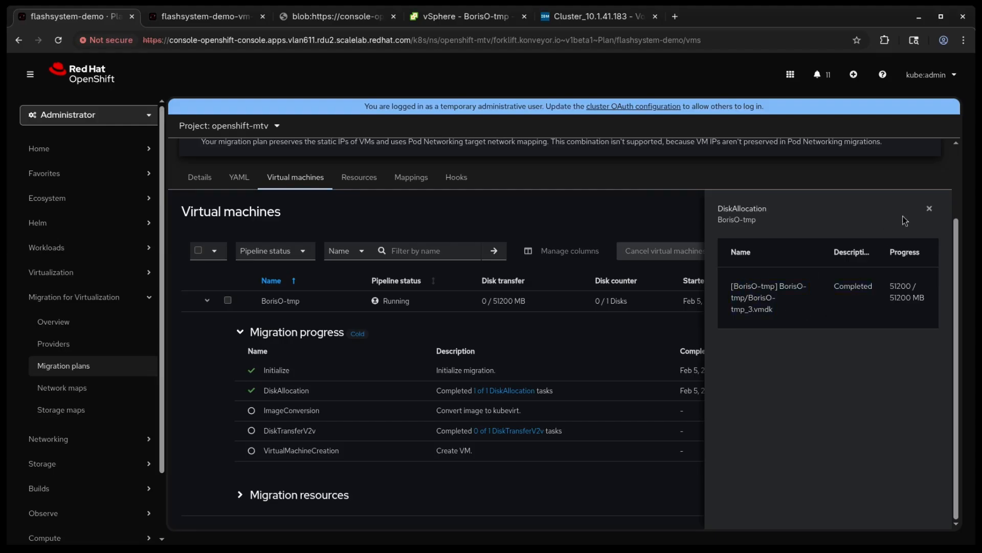
left_click(930, 208)
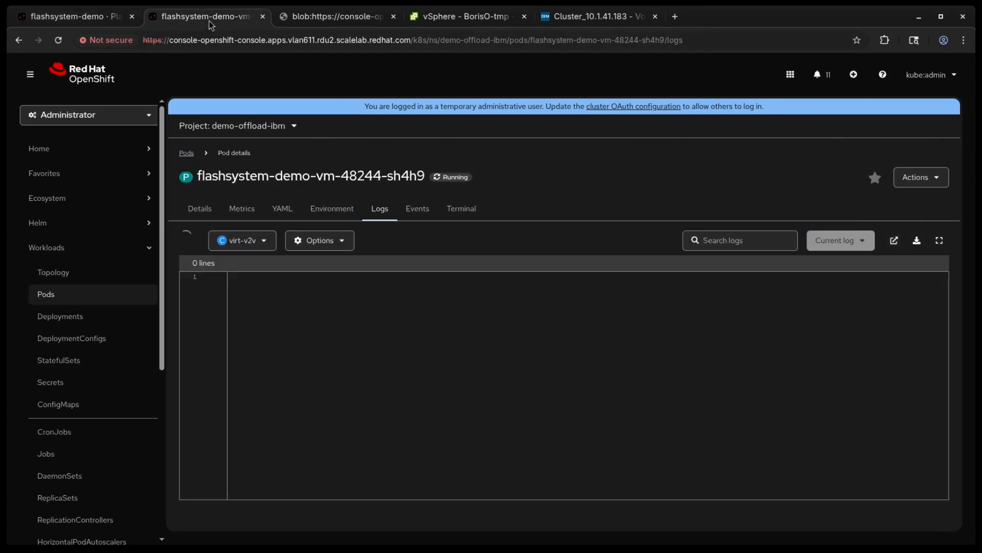
left_click(208, 17)
Return to the flashsystem-demo plan and open the migrated boriso-tmp virtual machine in the demo-offload-ibm project
left_click(70, 17)
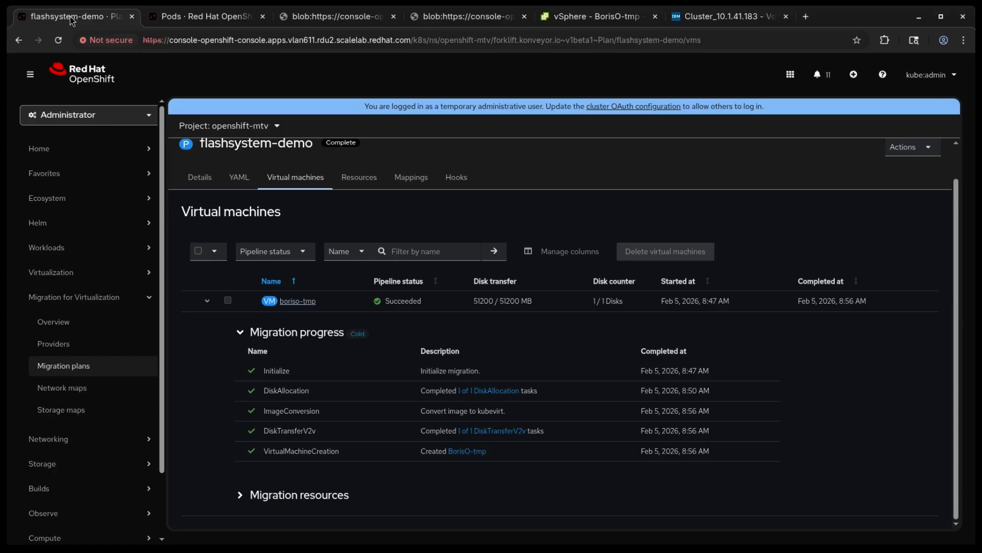
left_click(61, 272)
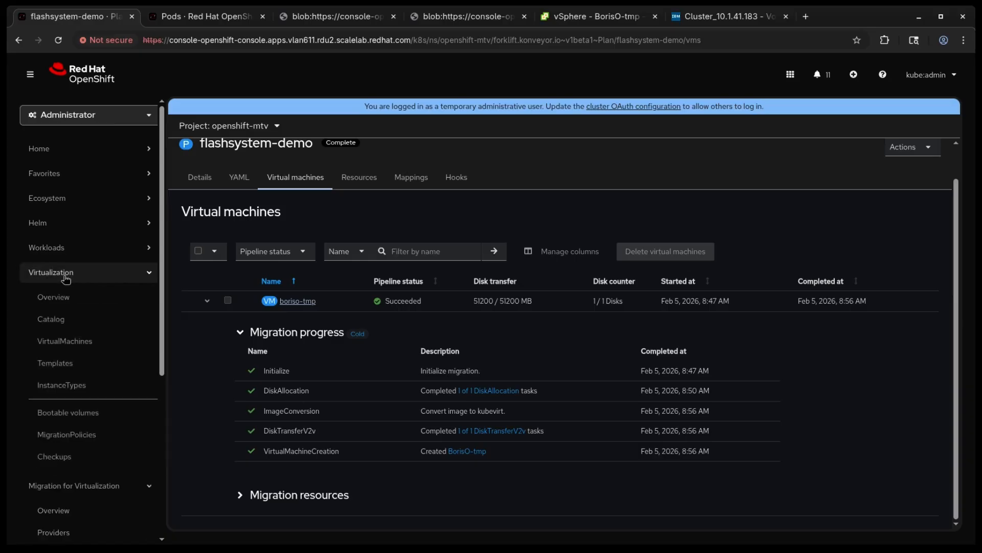
left_click(75, 341)
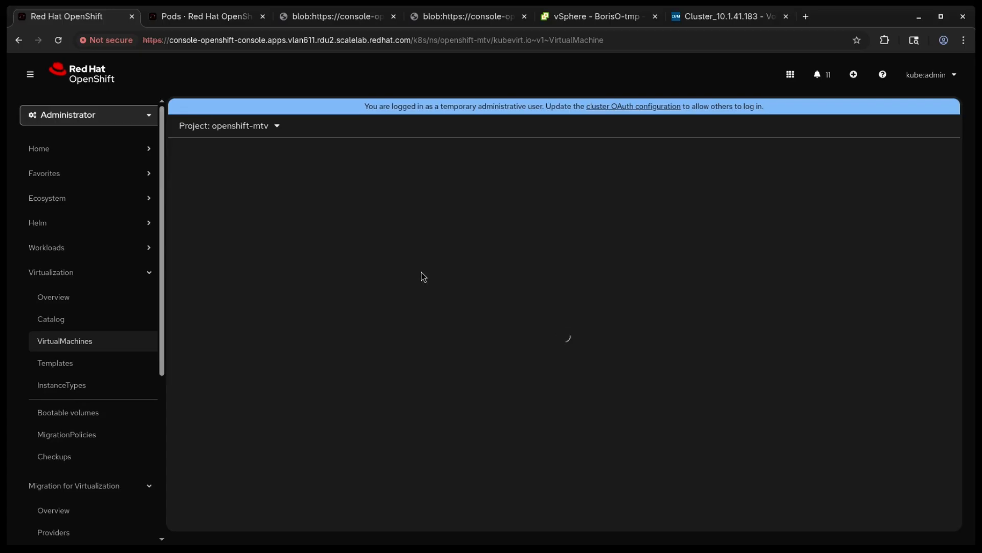
left_click(190, 260)
left_click(230, 279)
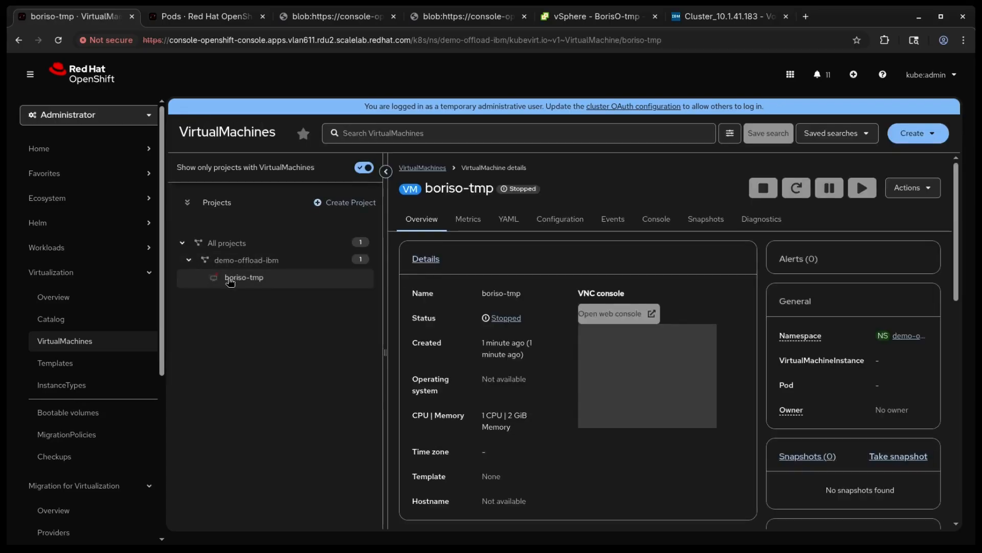